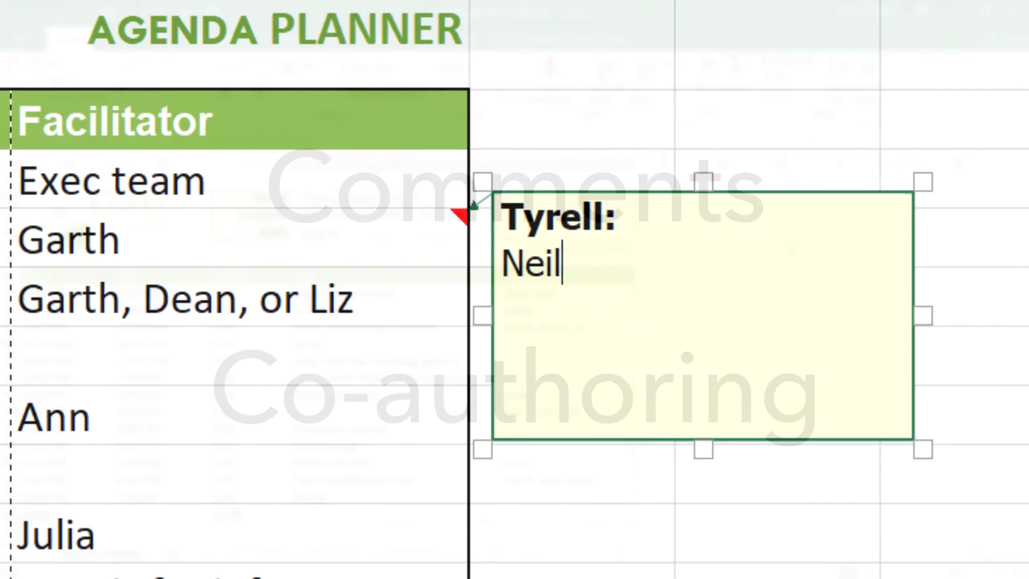
Add the comment 'can be a backup if Garth is' and enter facilitators Ann and Dean.
{"action": "type", "text": "can be a backup if "}
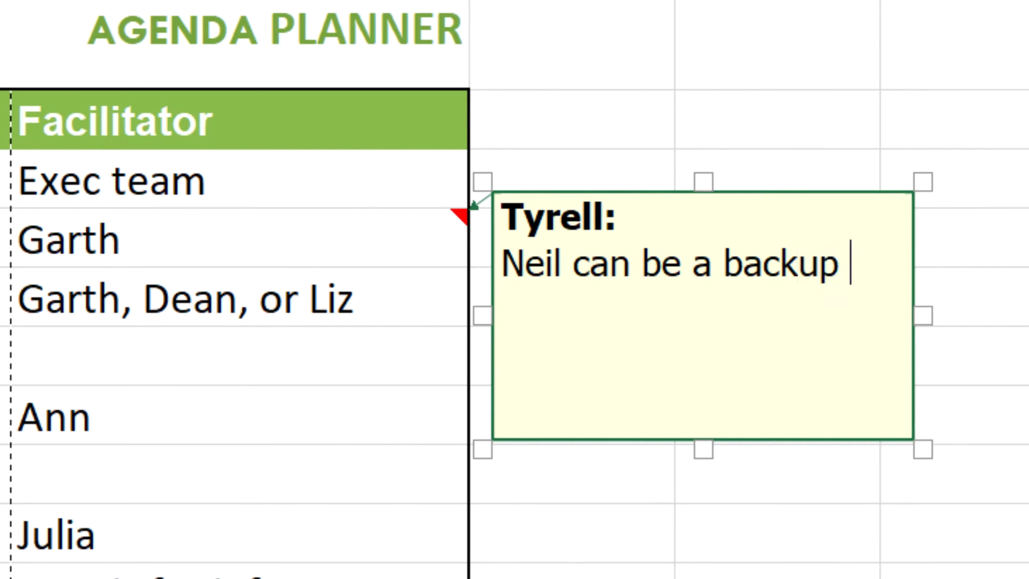
{"action": "type", "text": "Garth is"}
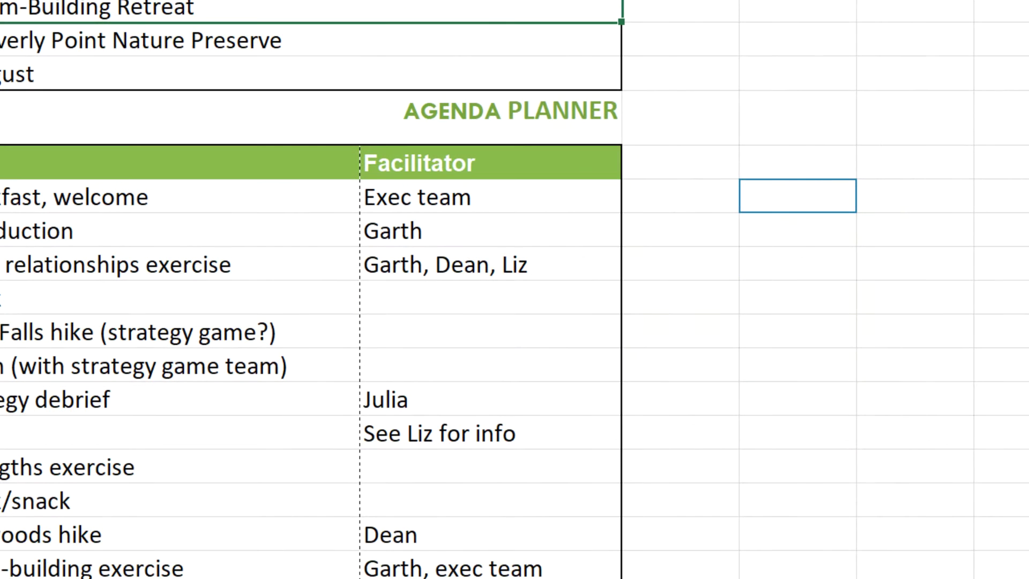
{"action": "left_click", "coordinate": [491, 264]}
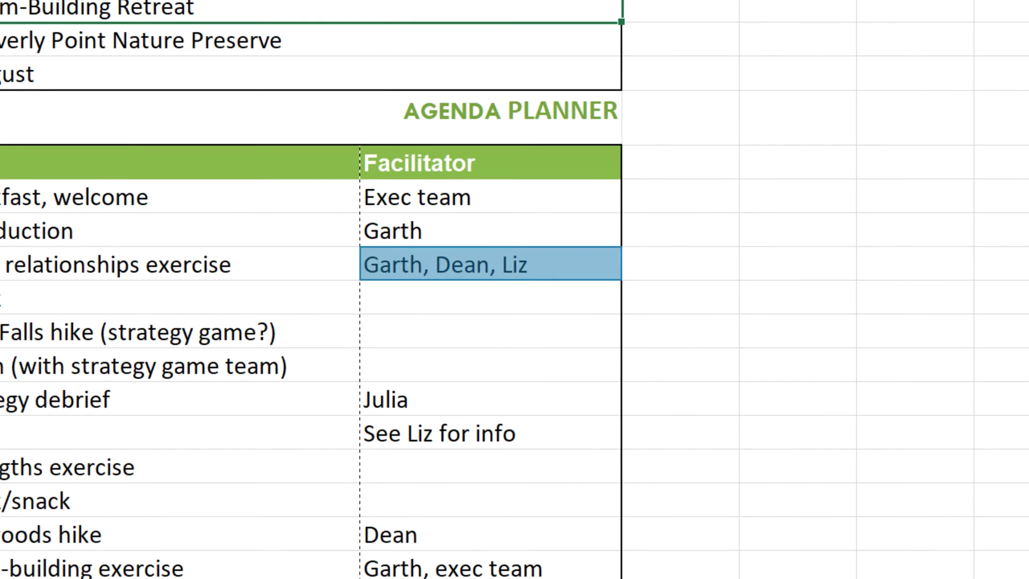
{"action": "left_click", "coordinate": [490, 298]}
{"action": "left_click", "coordinate": [490, 332]}
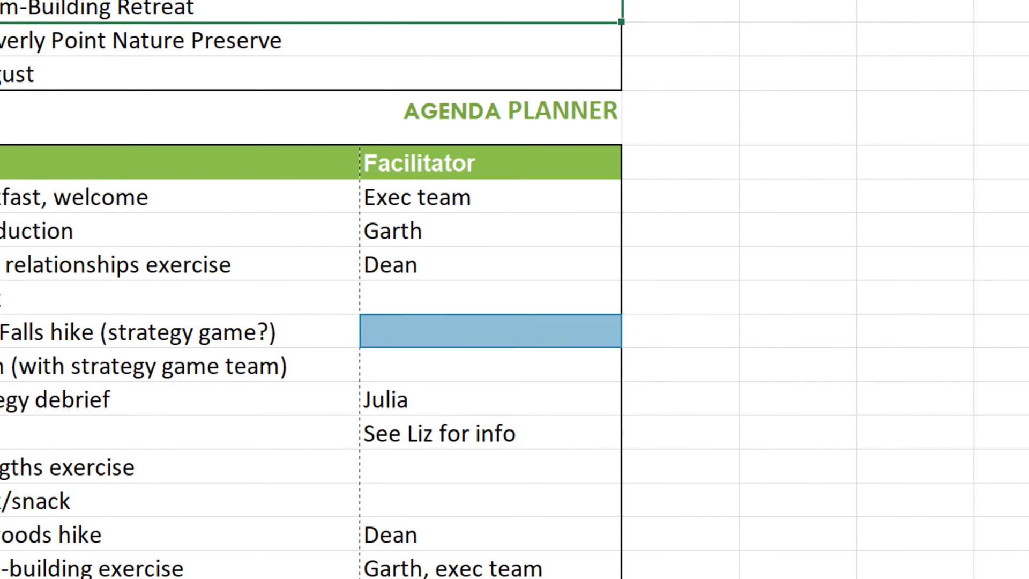
{"action": "type", "text": "Ann"}
{"action": "left_click", "coordinate": [491, 466]}
{"action": "type", "text": "Dean"}
{"action": "key", "text": "Return"}
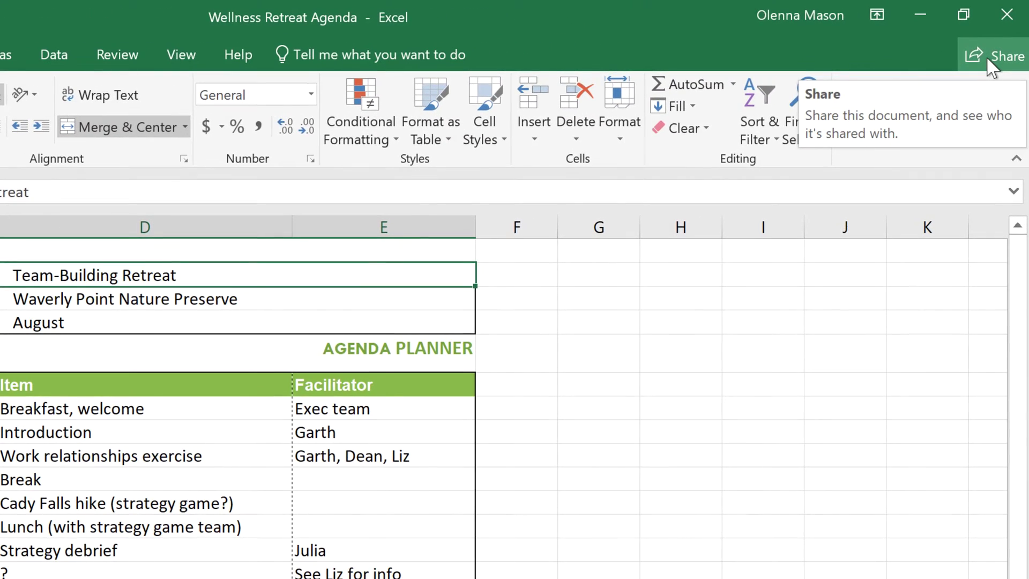
Upload the workbook to OneDrive - Personal from the Share menu.
{"action": "left_click", "coordinate": [989, 59]}
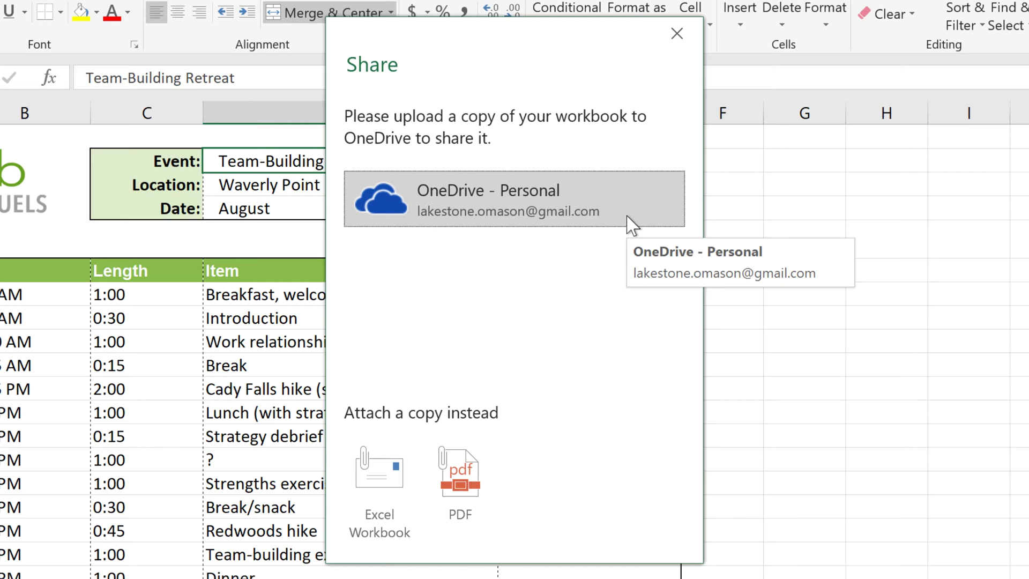
{"action": "left_click", "coordinate": [628, 217]}
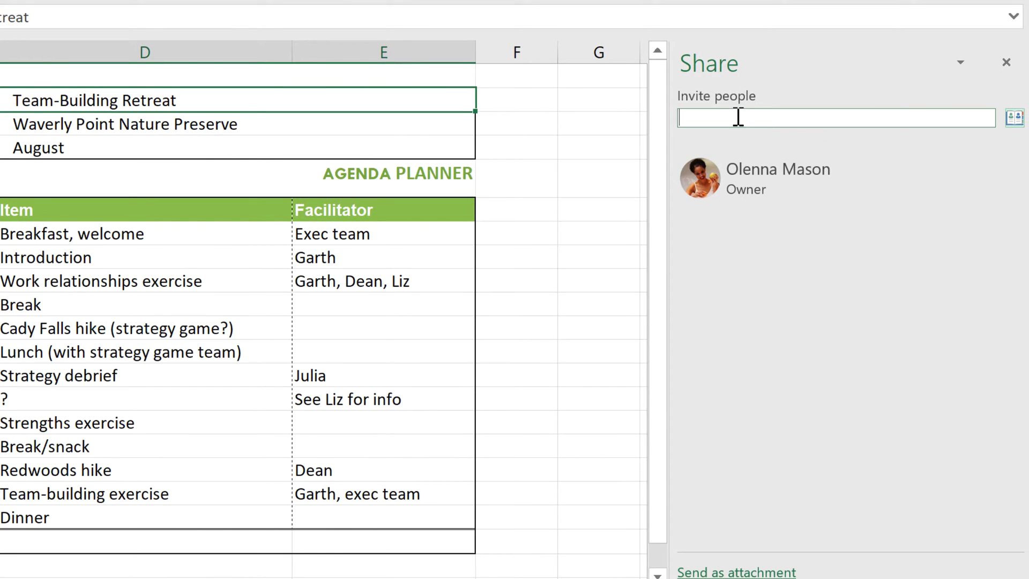
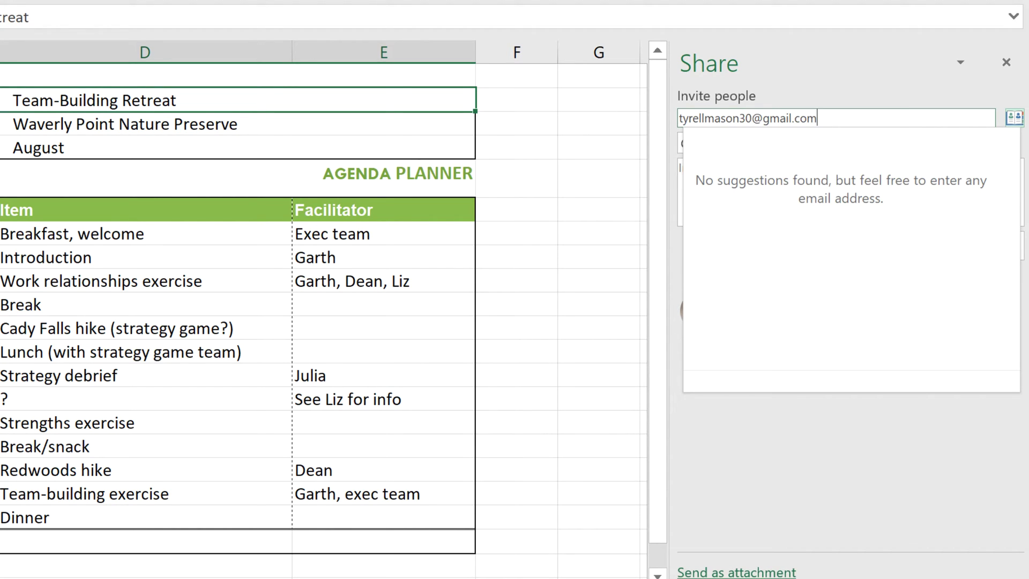
Invite the co-author's e-mail with Can edit and a short feedback note, then close the Share pane.
{"action": "left_click", "coordinate": [780, 68]}
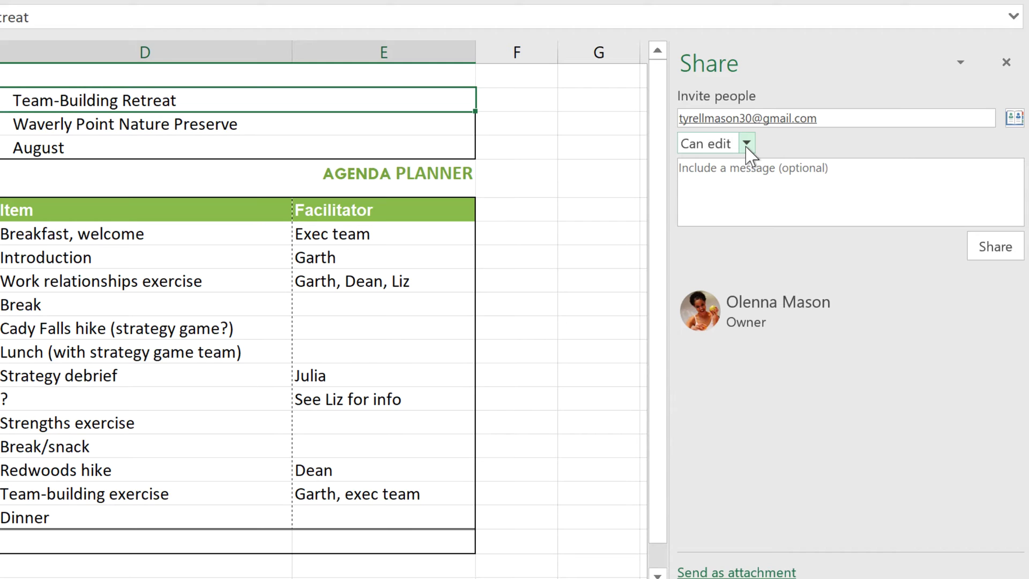
{"action": "left_click", "coordinate": [783, 174]}
{"action": "type", "text": "Hey Tyrell, "}
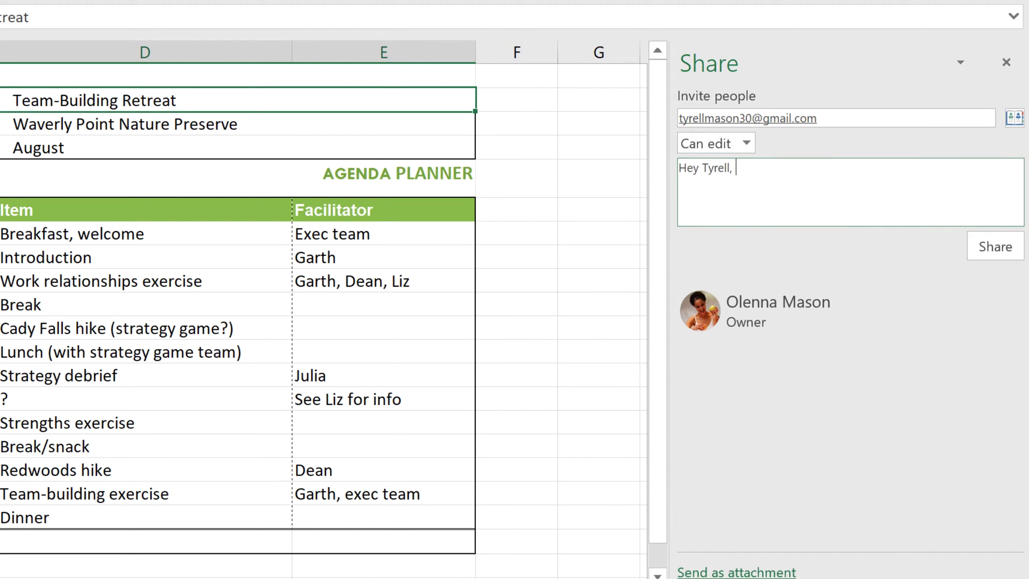
{"action": "type", "text": "let me know what you think. Thanks!"}
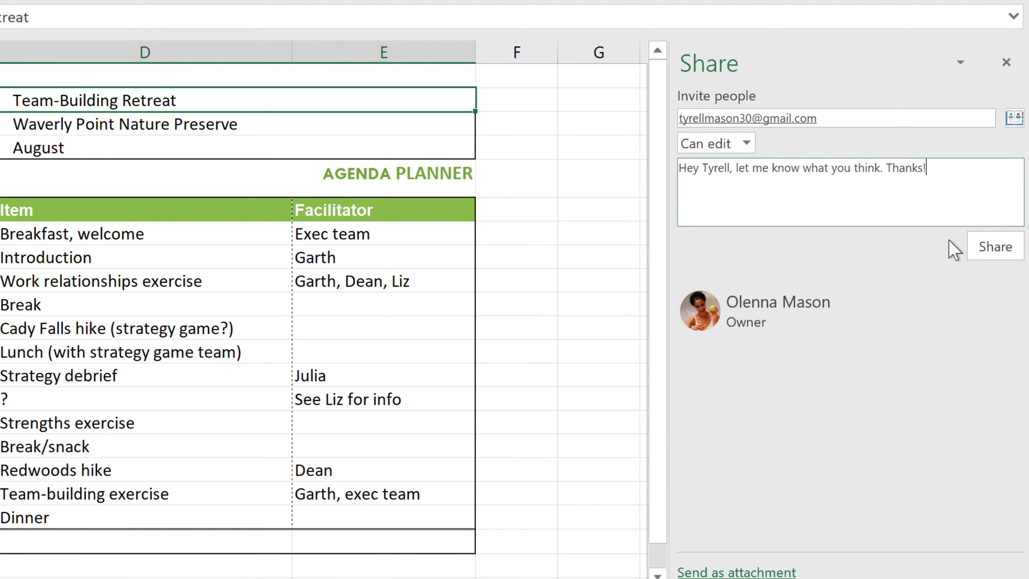
{"action": "left_click", "coordinate": [1009, 248]}
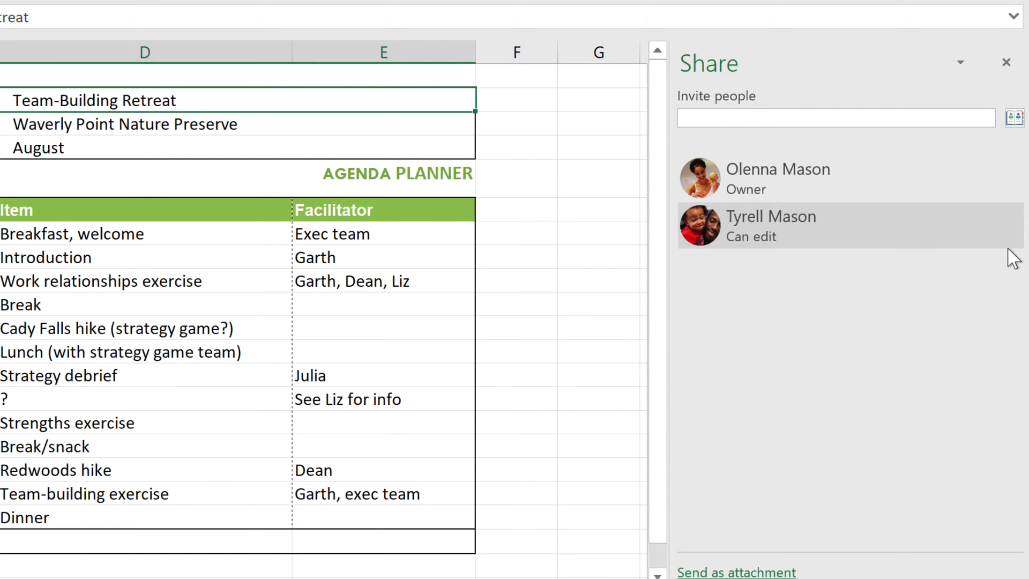
{"action": "left_click", "coordinate": [1007, 62]}
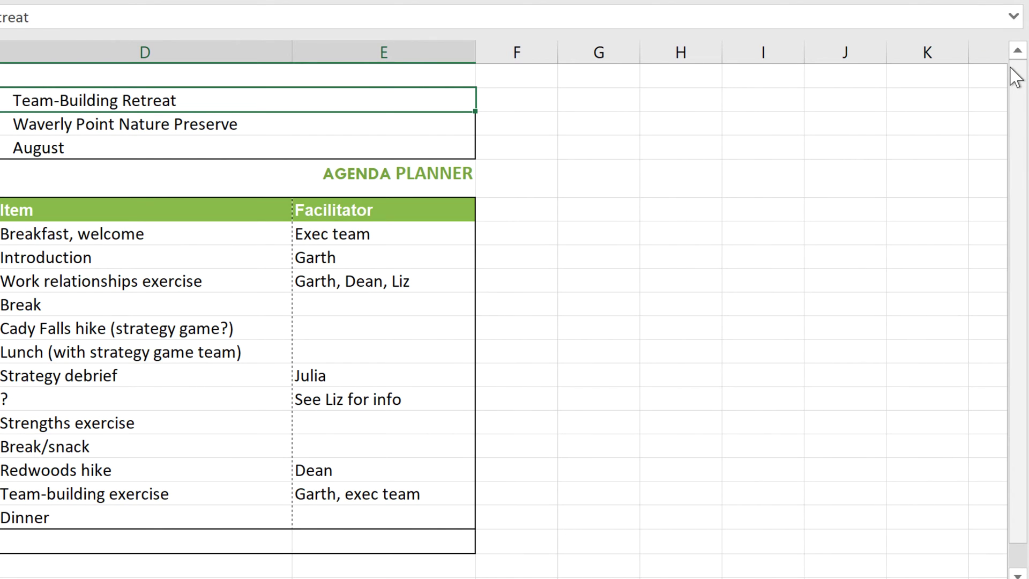
Add the comment 'This could really help boost morale.' to the Strengths exercise cell.
{"action": "left_click", "coordinate": [603, 122]}
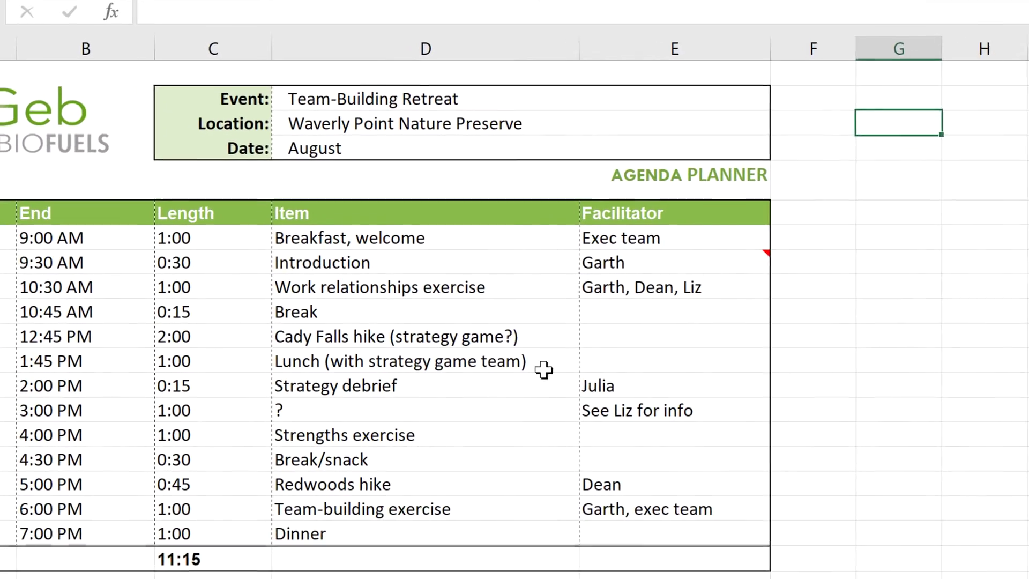
{"action": "left_click", "coordinate": [435, 439]}
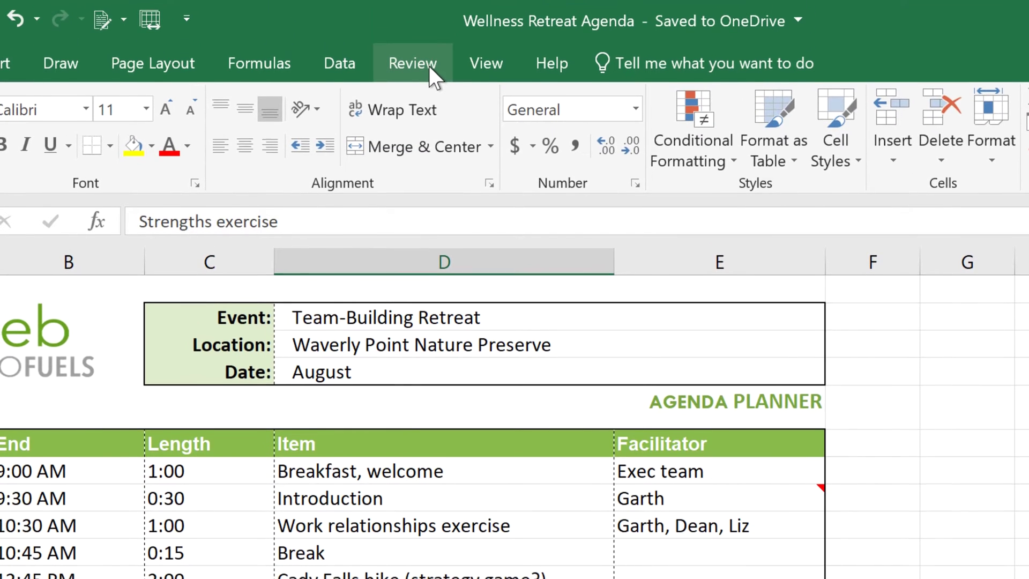
{"action": "left_click", "coordinate": [428, 65]}
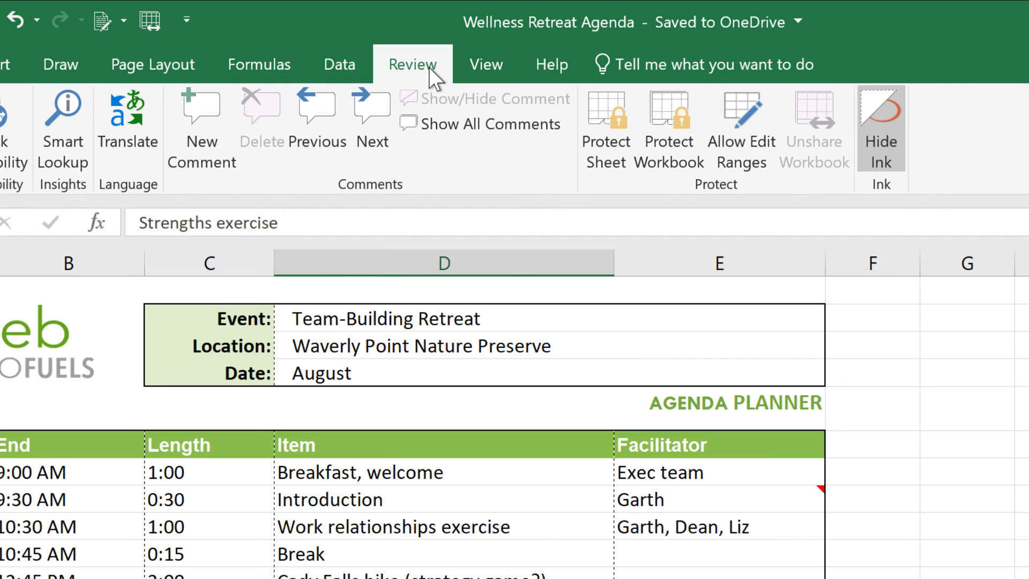
{"action": "left_click", "coordinate": [209, 151]}
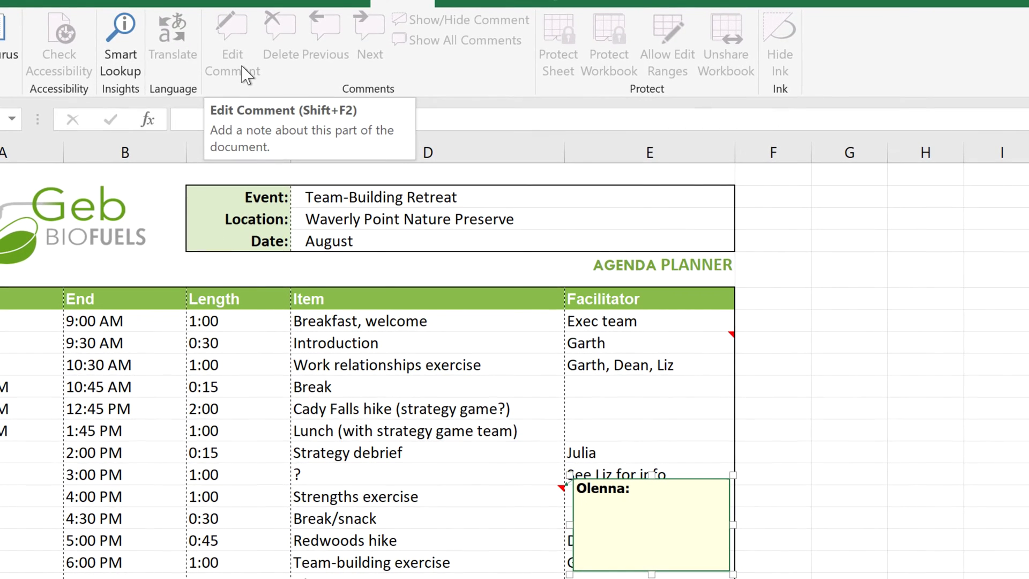
{"action": "type", "text": "This could really help boost "}
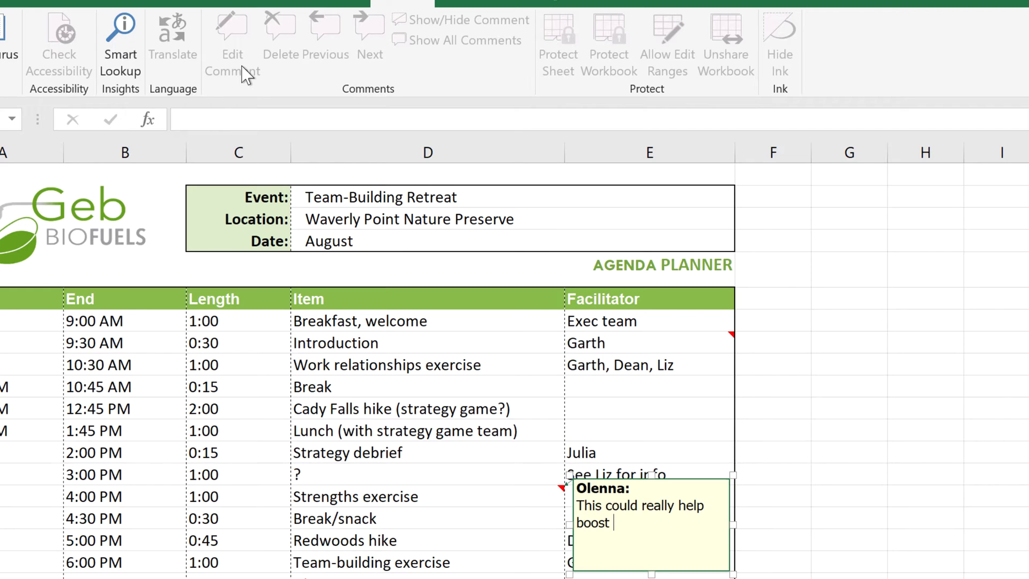
{"action": "type", "text": "morale."}
{"action": "left_click", "coordinate": [844, 303]}
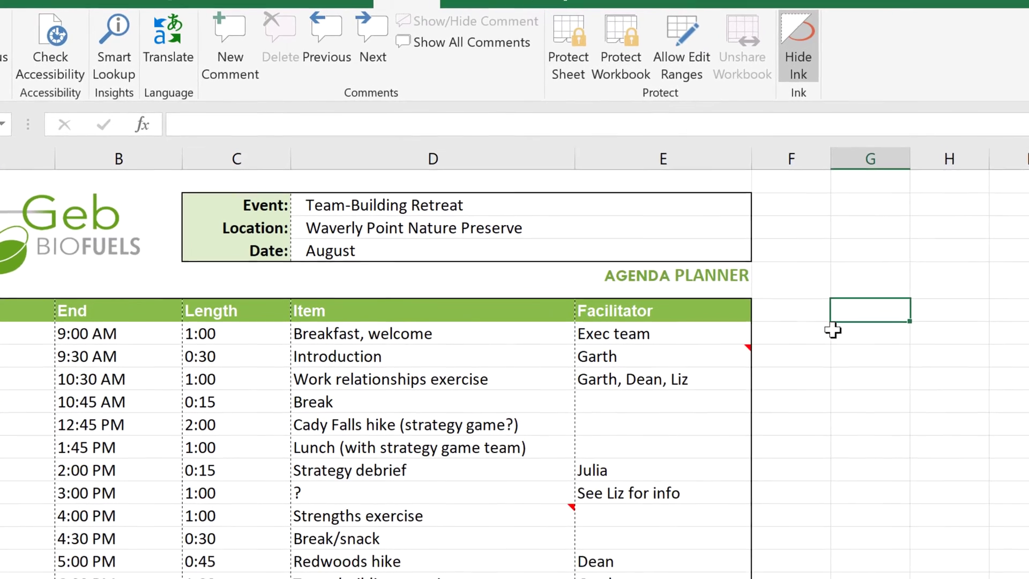
Append the reply 'Great! That's a relief.' to the Introduction facilitator cell's comment.
{"action": "mouse_move", "coordinate": [660, 339]}
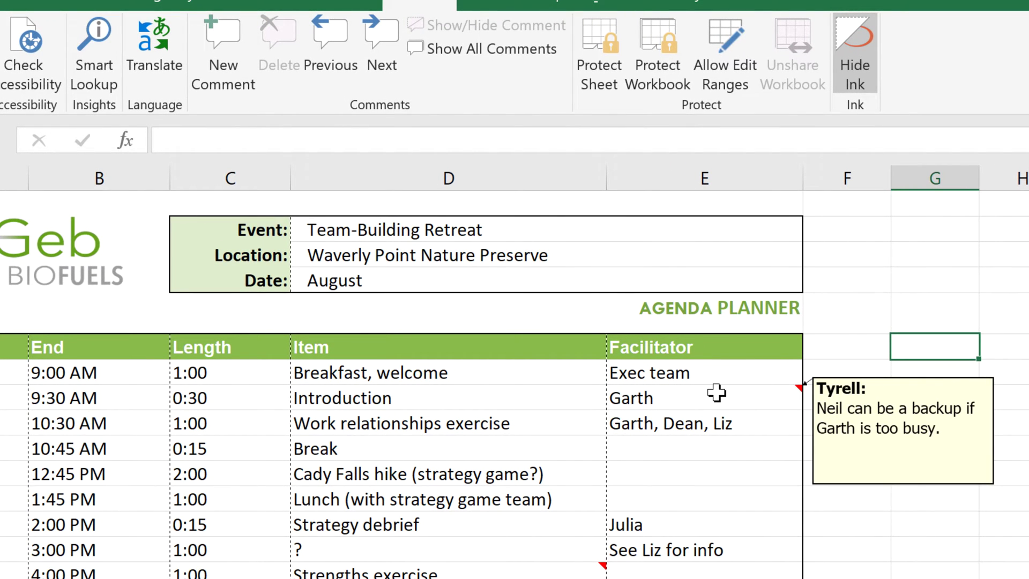
{"action": "left_click", "coordinate": [717, 393]}
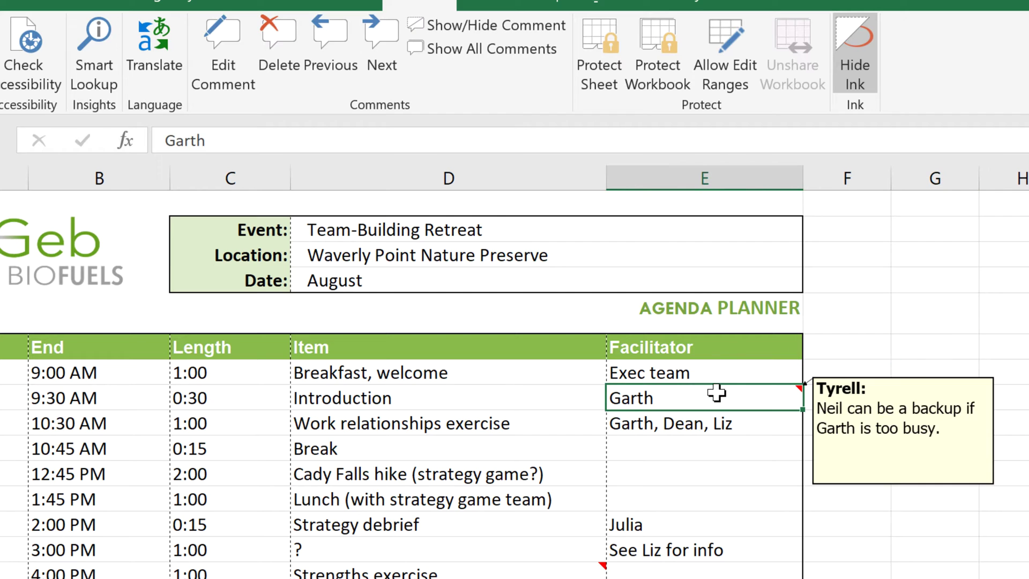
{"action": "left_click", "coordinate": [240, 69]}
{"action": "key", "text": "Return"}
{"action": "key", "text": "Return"}
{"action": "type", "text": "Great! That's a relief."}
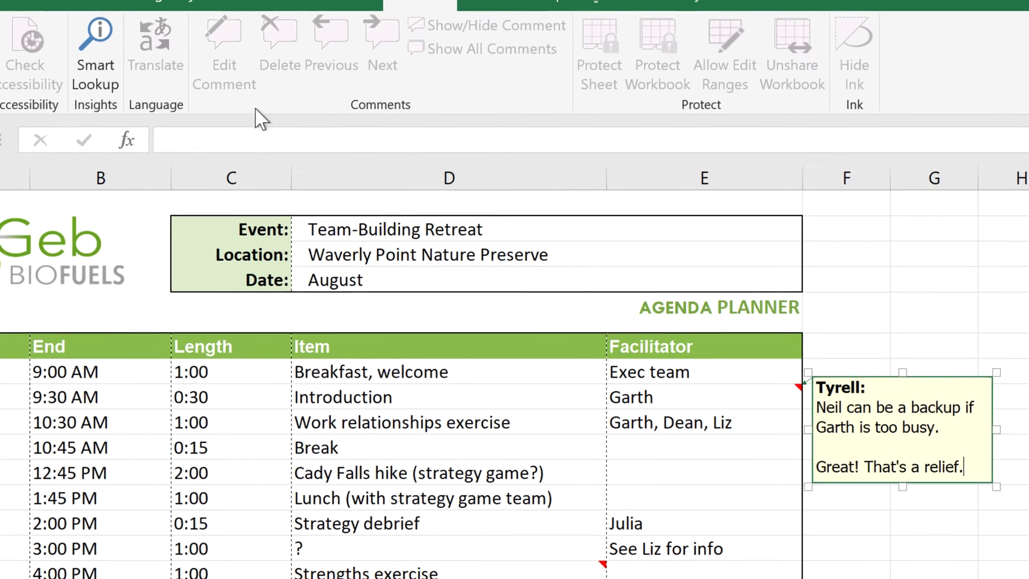
Keep the Strengths exercise comment shown and delete the Introduction facilitator cell's comment.
{"action": "left_click", "coordinate": [453, 574]}
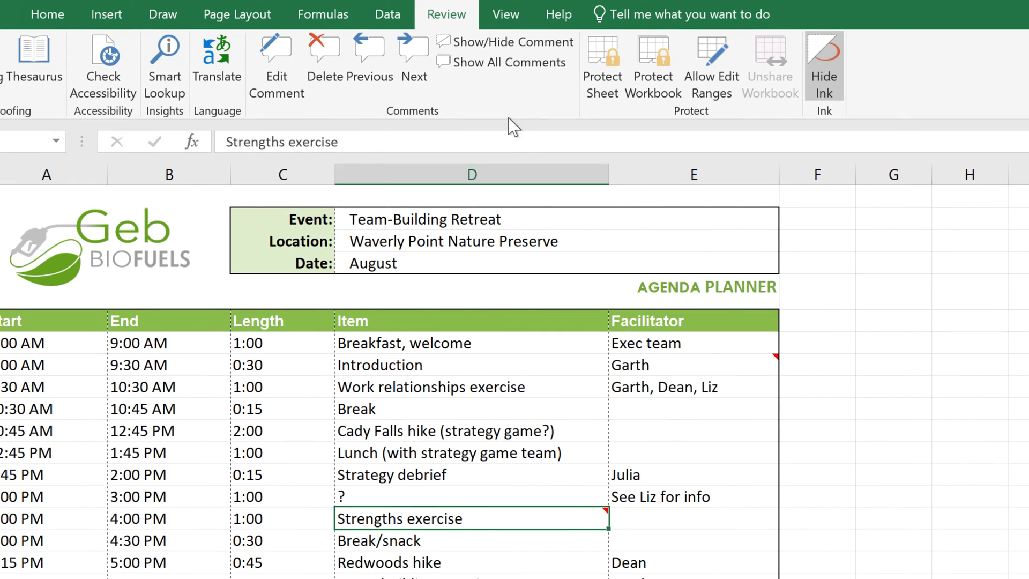
{"action": "left_click", "coordinate": [512, 47]}
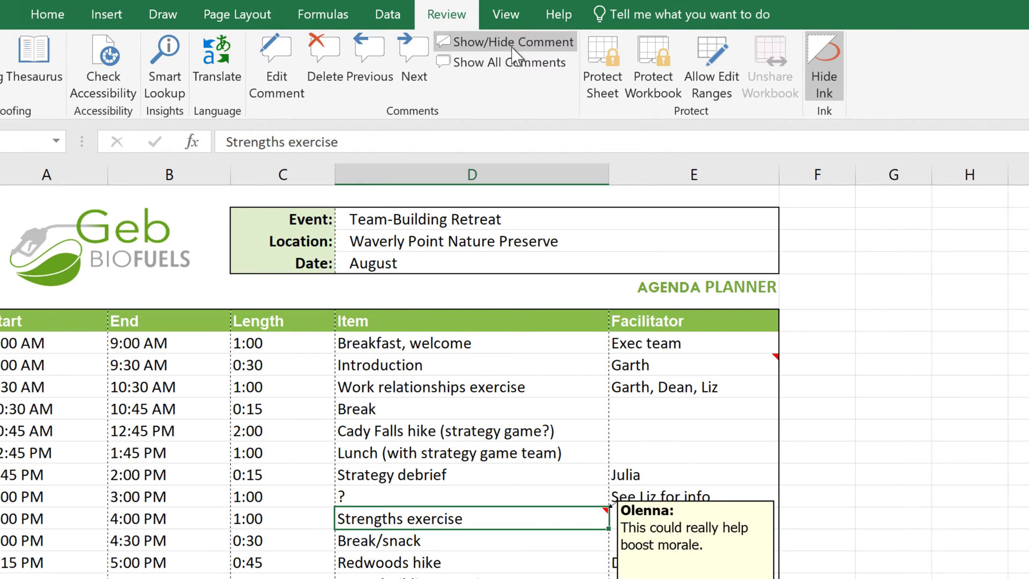
{"action": "left_click", "coordinate": [511, 76]}
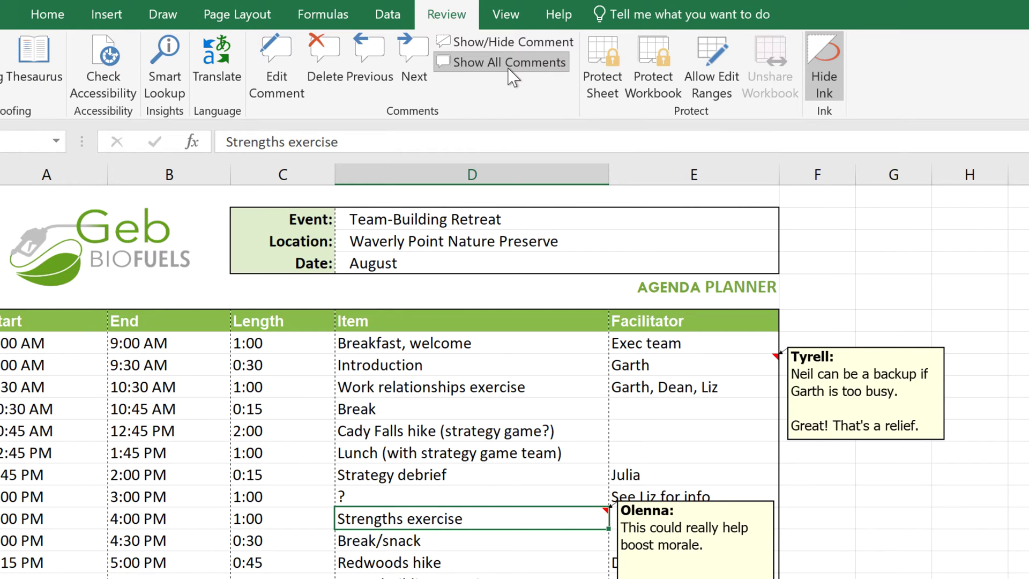
{"action": "left_click", "coordinate": [512, 77]}
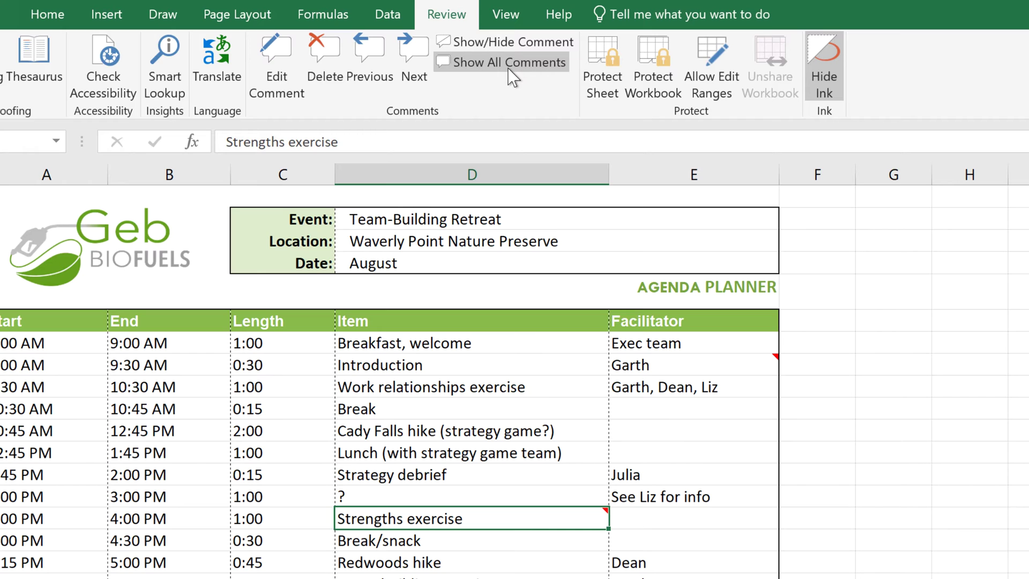
{"action": "left_click", "coordinate": [675, 362]}
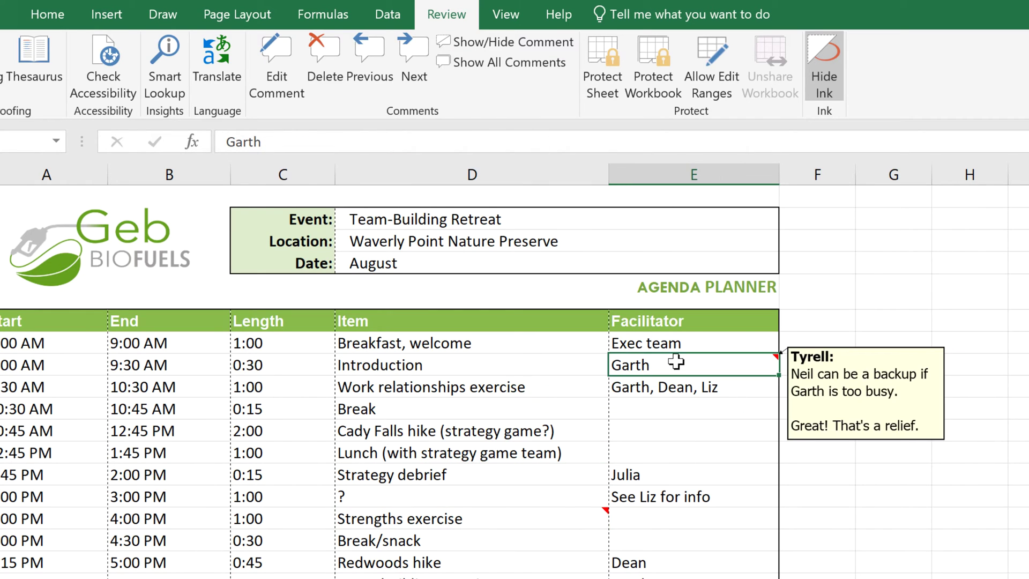
{"action": "left_click", "coordinate": [337, 75]}
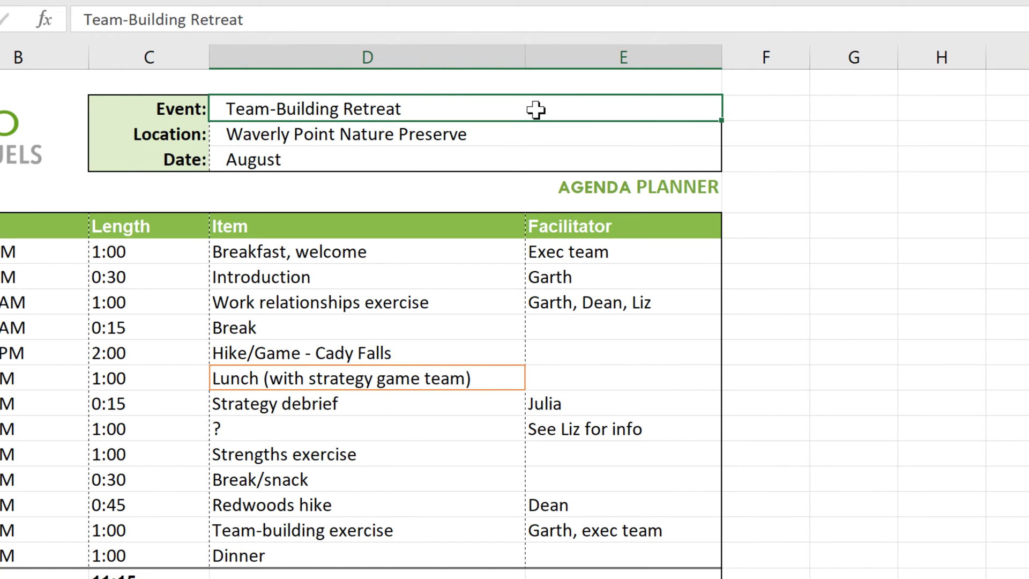
Wait while the co-author's edits rename items to eat, Intro, group activity and Break time.
{"action": "mouse_move", "coordinate": [489, 379]}
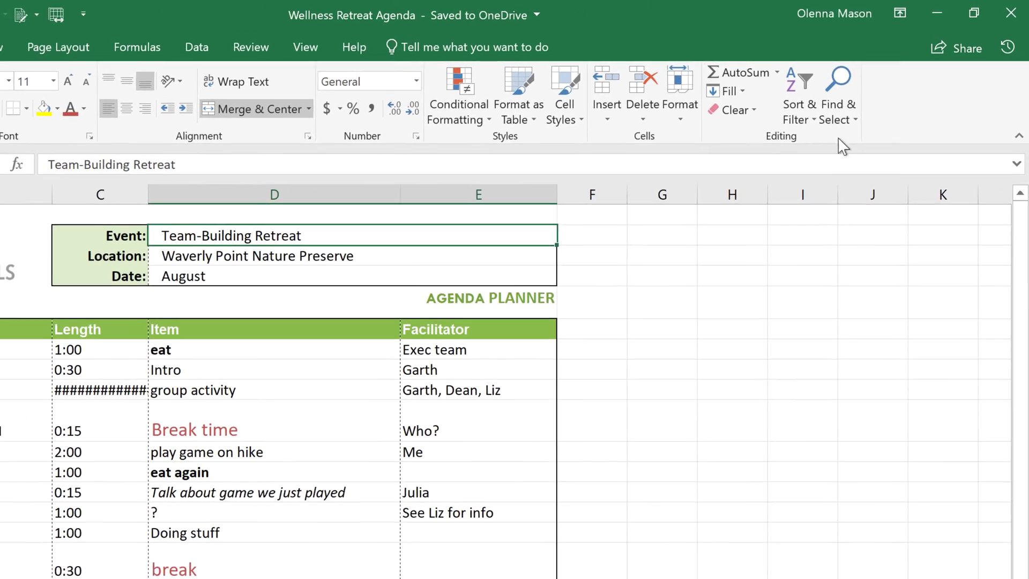
Restore the 10:45 AM version of the agenda from Version History.
{"action": "left_click", "coordinate": [1005, 60]}
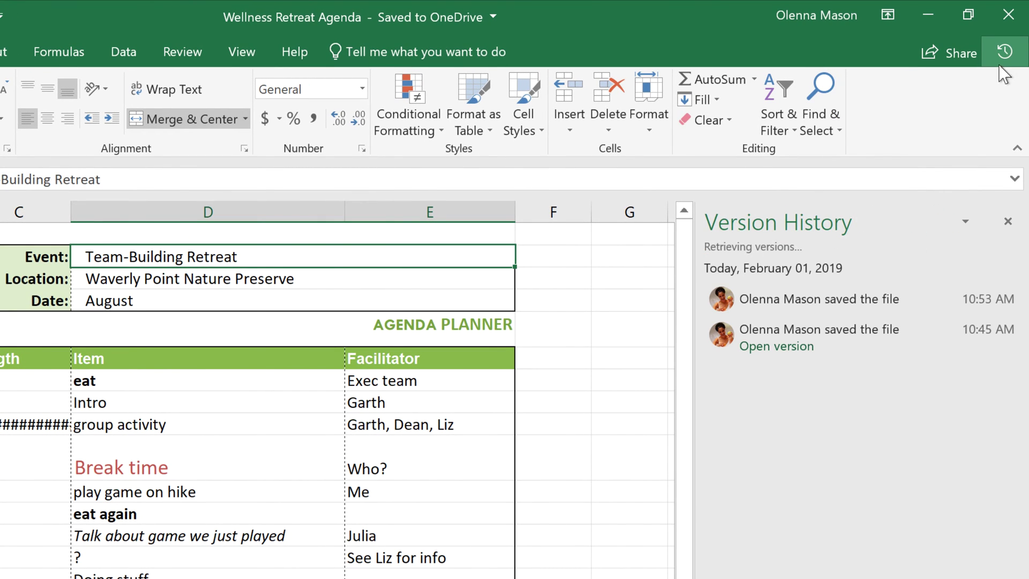
{"action": "left_click", "coordinate": [869, 349]}
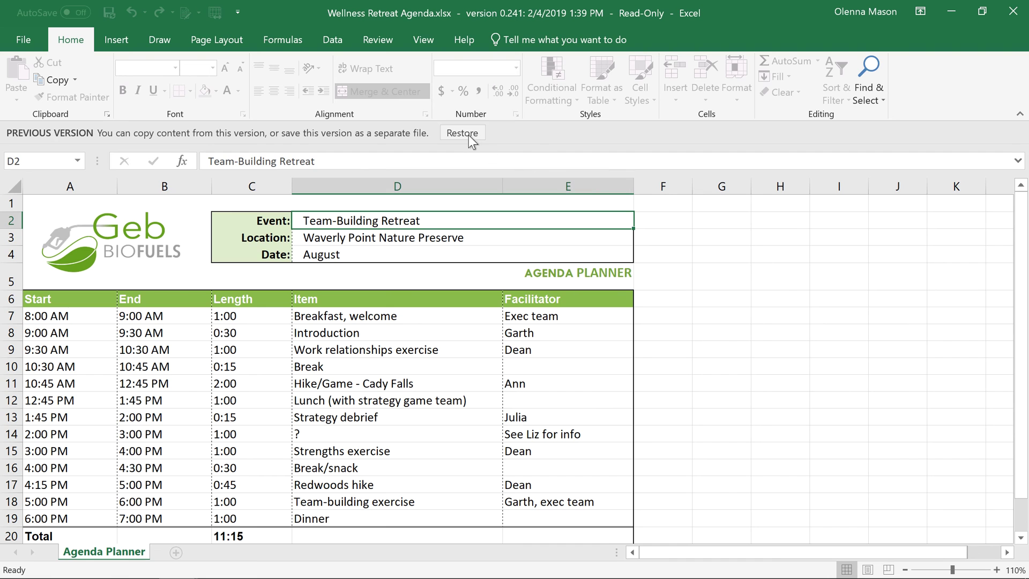
{"action": "left_click", "coordinate": [462, 133]}
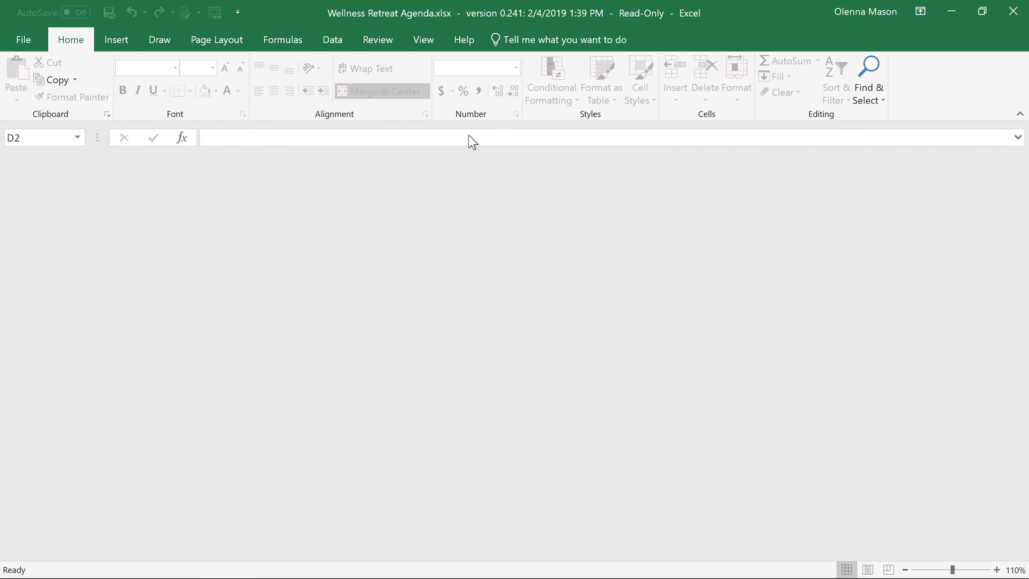